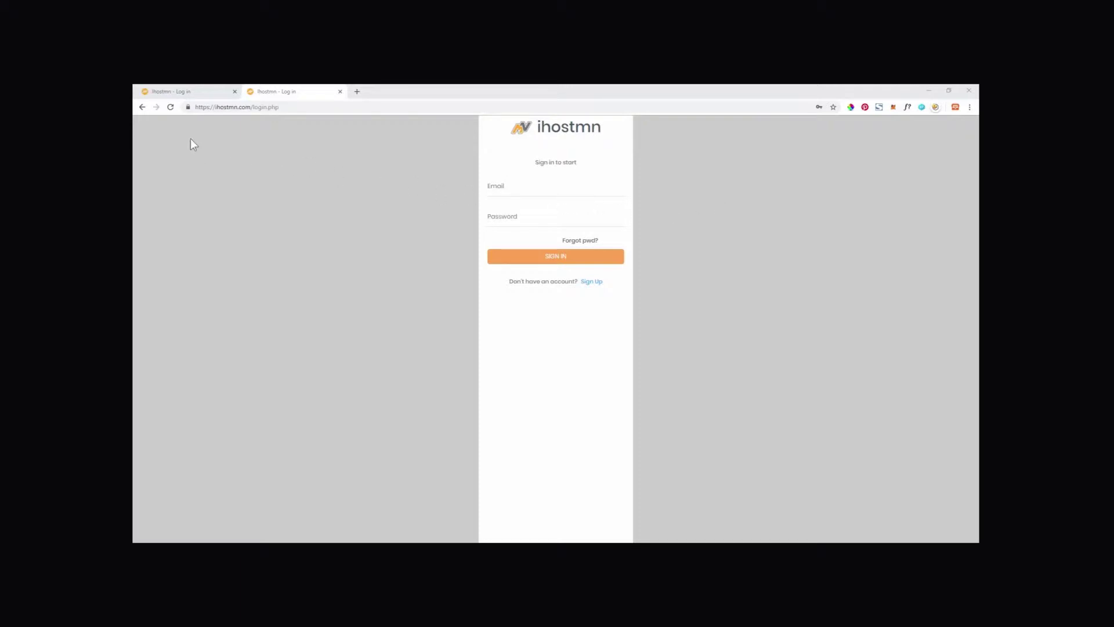
Step: Sign in to iHostMN and scroll the Masternode Sharing page down to the DASHGreen card
{"action": "left_click", "coordinate": [192, 92]}
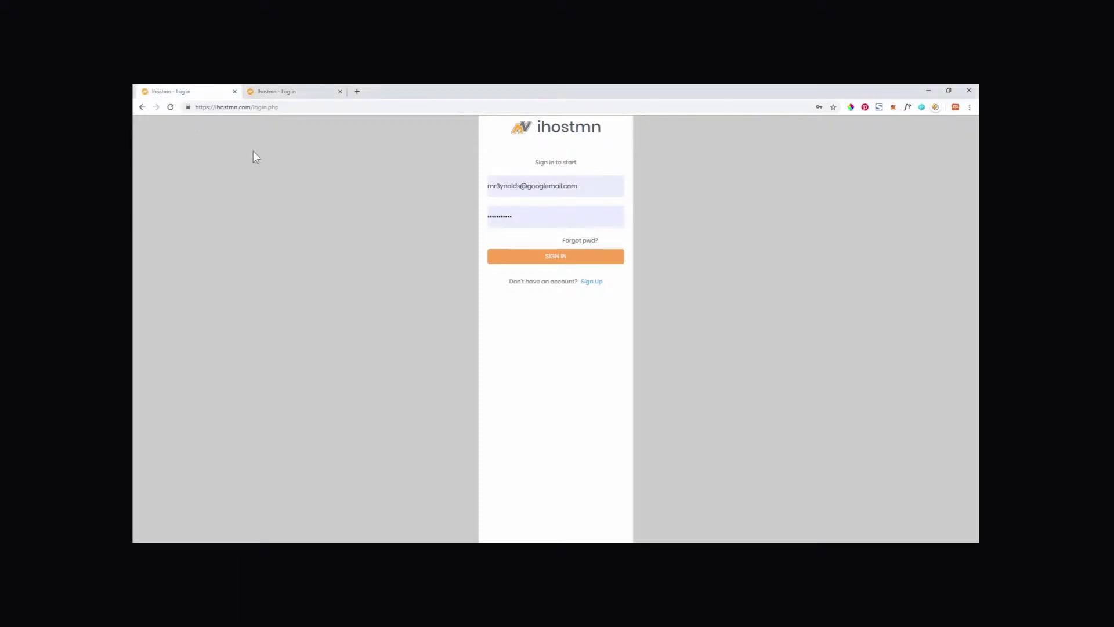
{"action": "left_click", "coordinate": [550, 258]}
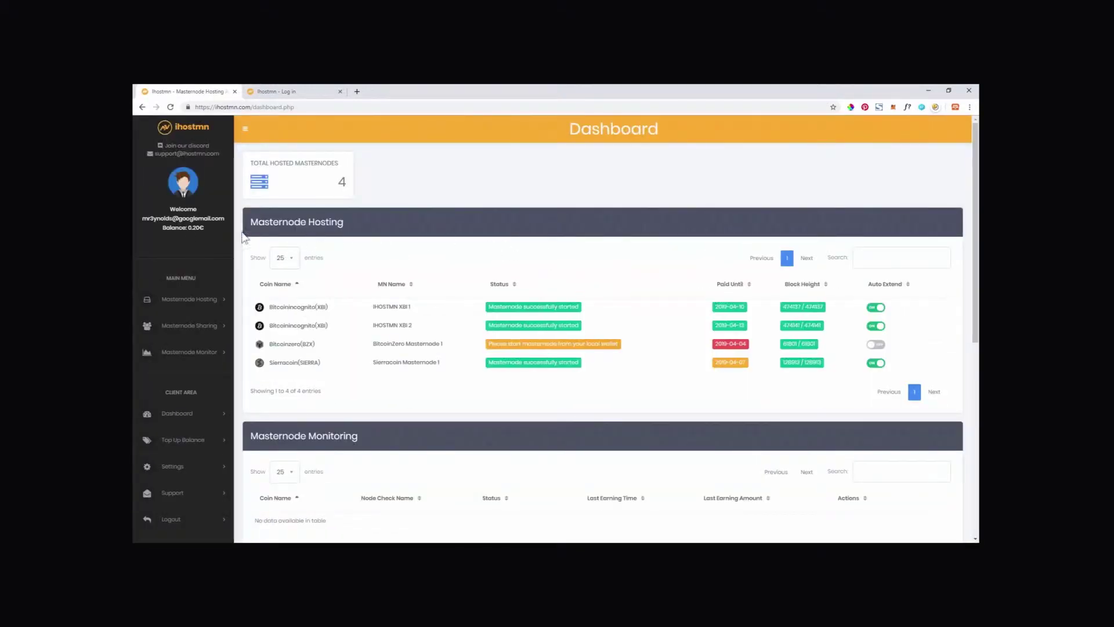
{"action": "left_click", "coordinate": [189, 331]}
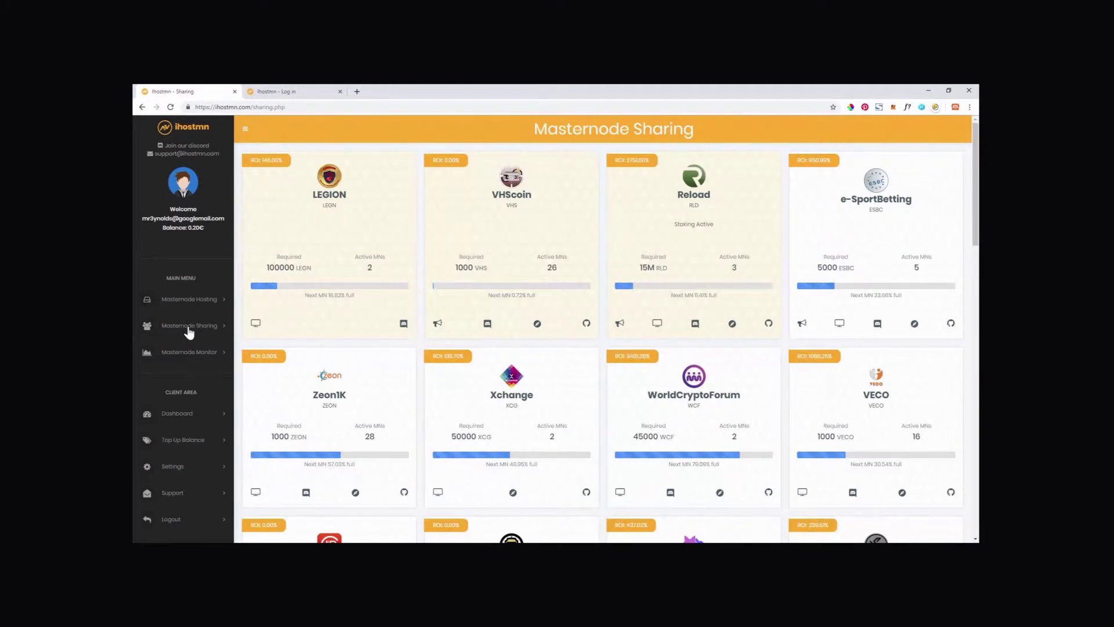
{"action": "scroll", "coordinate": [513, 314], "scroll_direction": "down", "scroll_amount": 4}
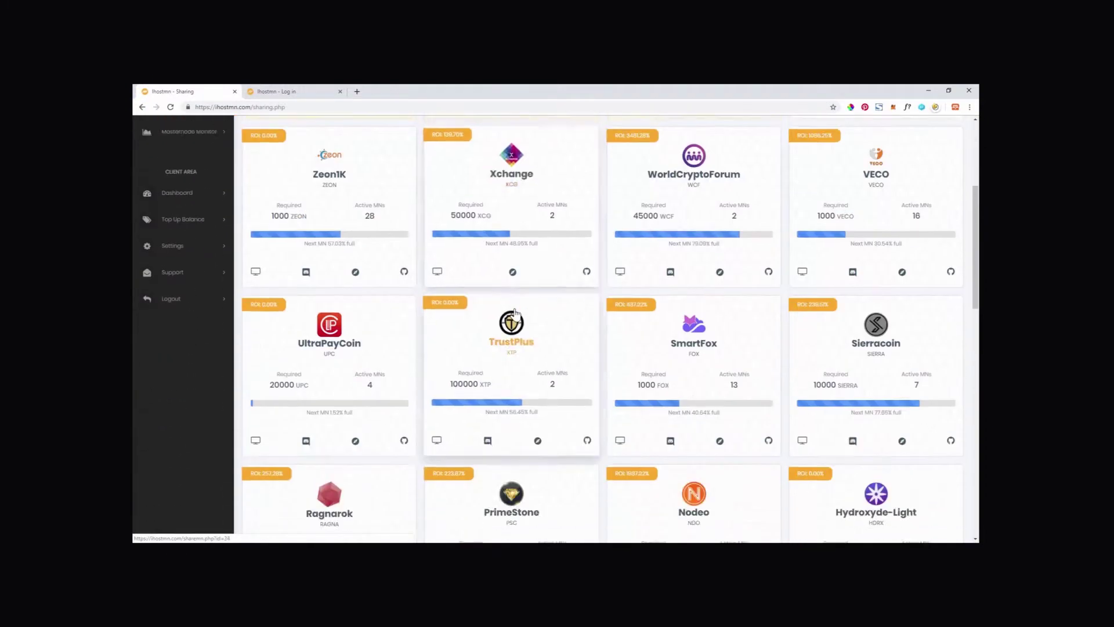
{"action": "scroll", "coordinate": [514, 313], "scroll_direction": "down", "scroll_amount": 12}
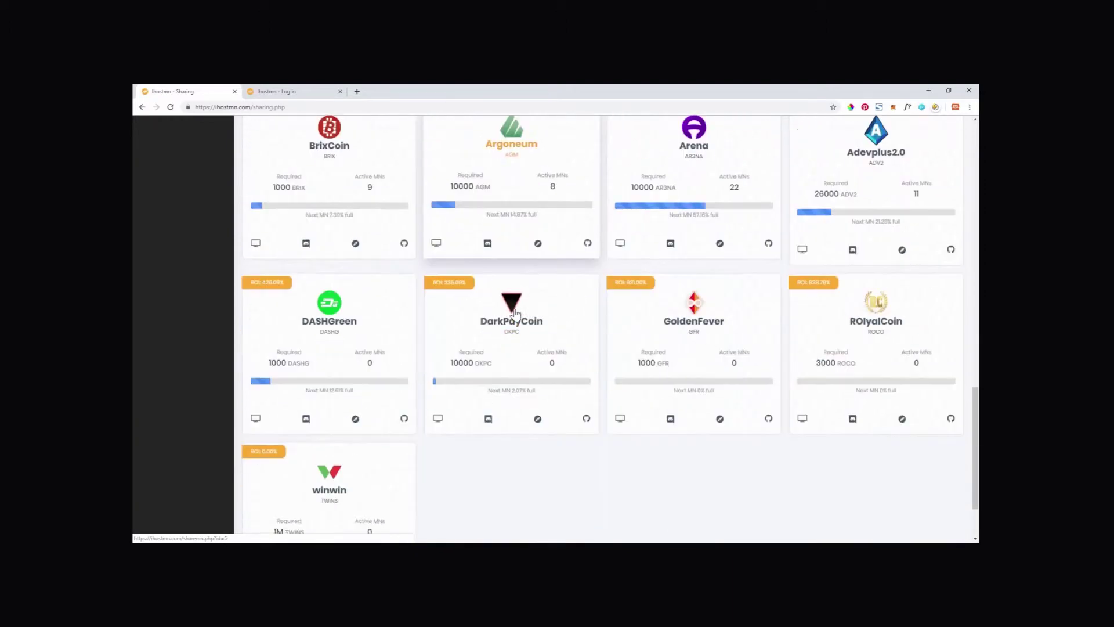
{"action": "scroll", "coordinate": [514, 313], "scroll_direction": "down", "scroll_amount": 2}
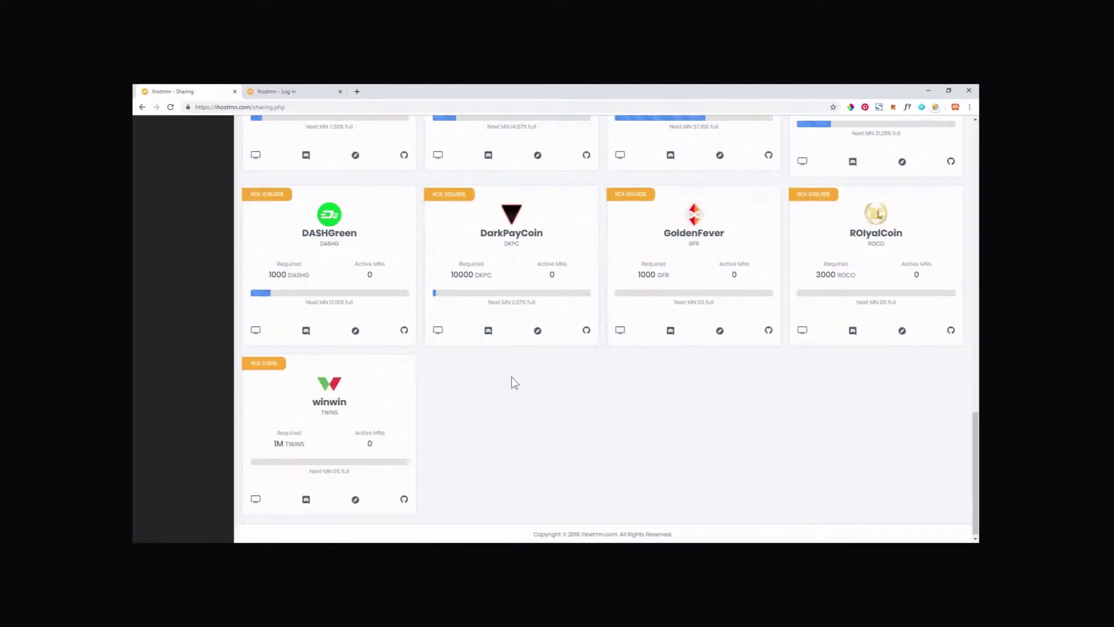
Step: Open the DASHGreen shared masternode page and request a DASHG deposit address
{"action": "left_click", "coordinate": [347, 257]}
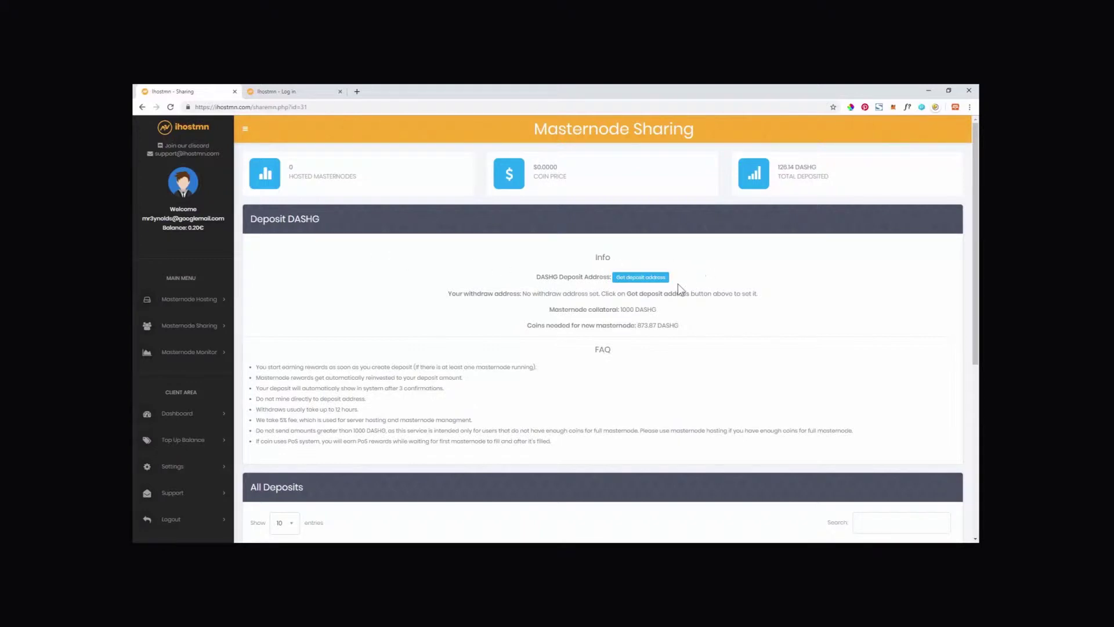
{"action": "left_click", "coordinate": [663, 285]}
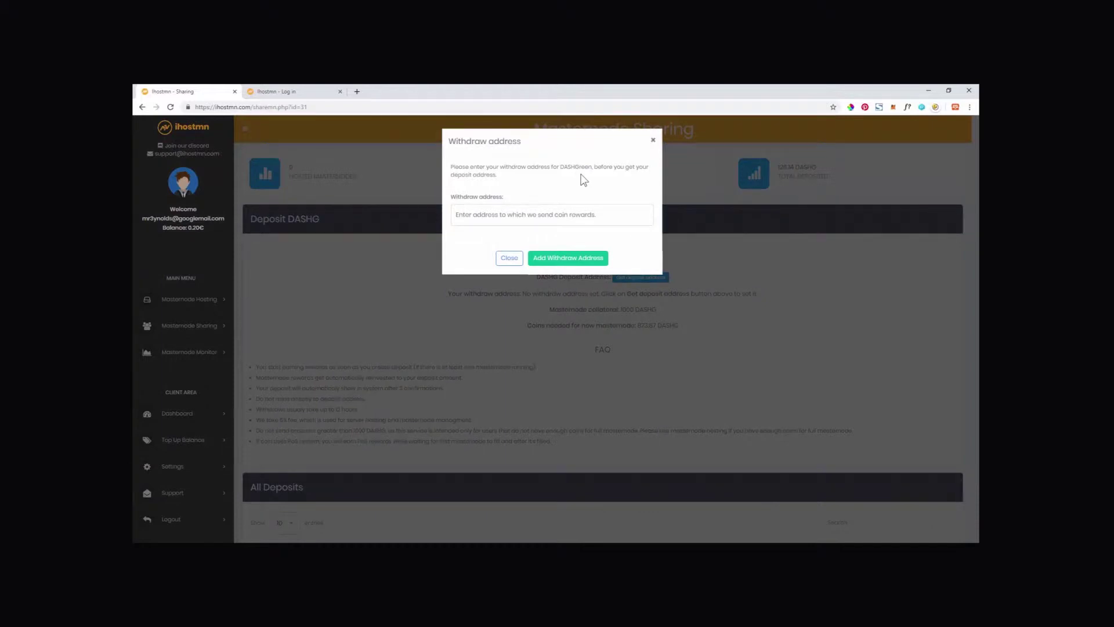
Step: In the DashGreen wallet, create and copy a receiving address labelled 'ihostmnsharedmn'
{"action": "key", "text": "alt+Tab"}
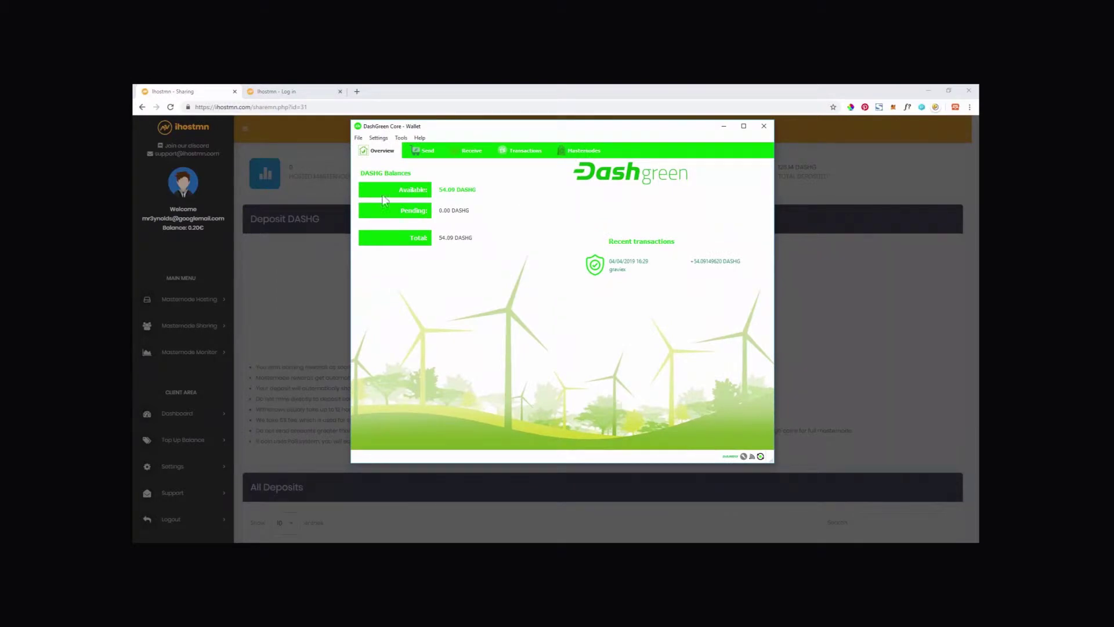
{"action": "left_click", "coordinate": [359, 138]}
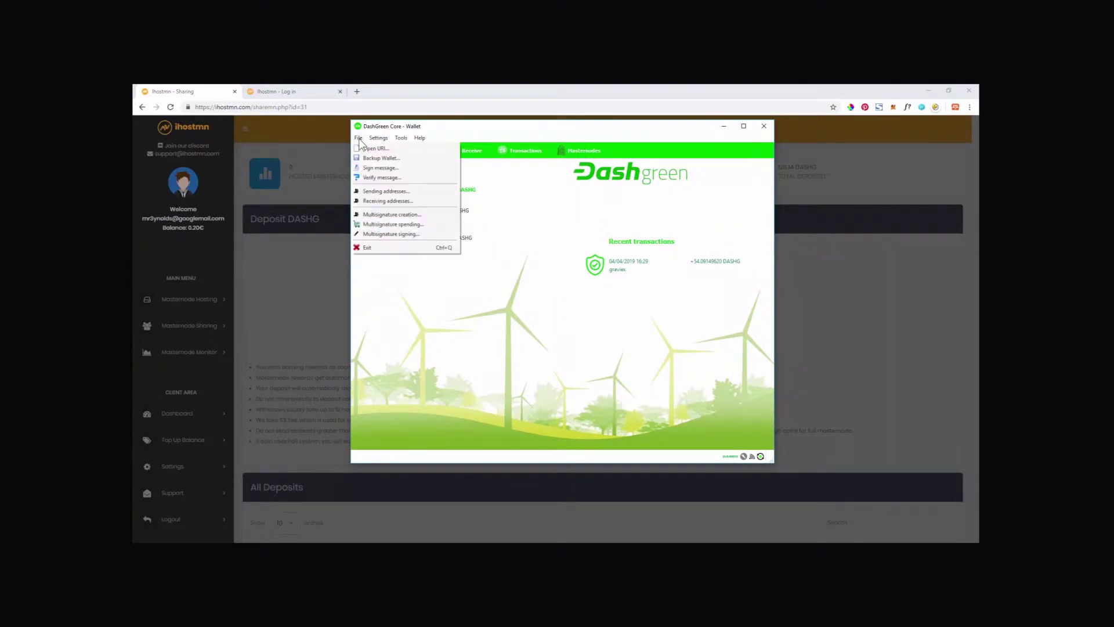
{"action": "left_click", "coordinate": [405, 200]}
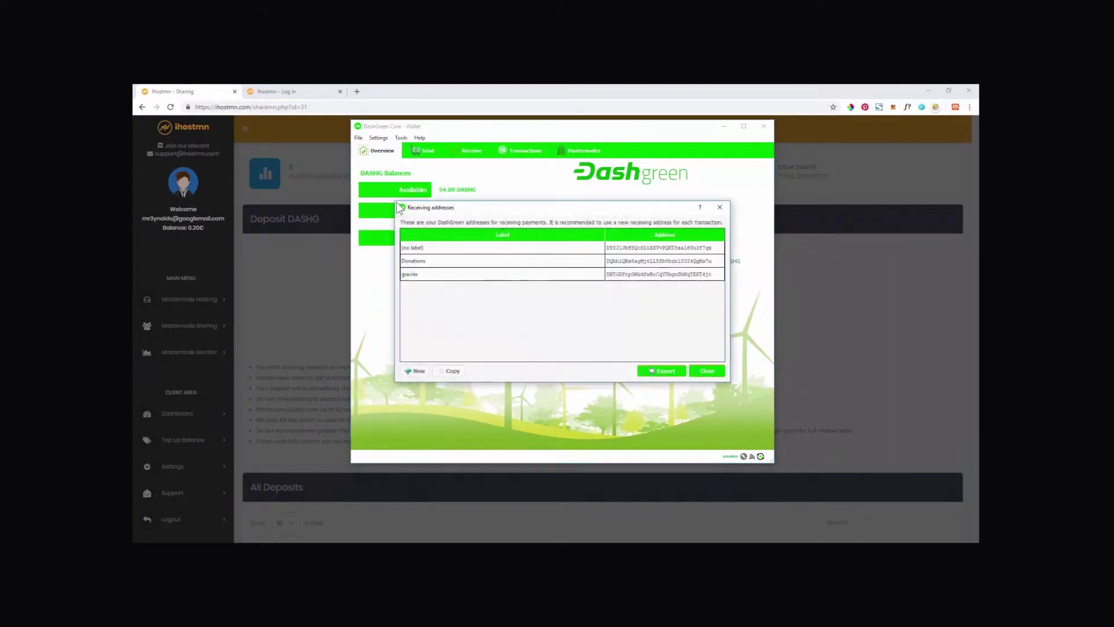
{"action": "left_click", "coordinate": [623, 262]}
{"action": "left_click", "coordinate": [419, 372]}
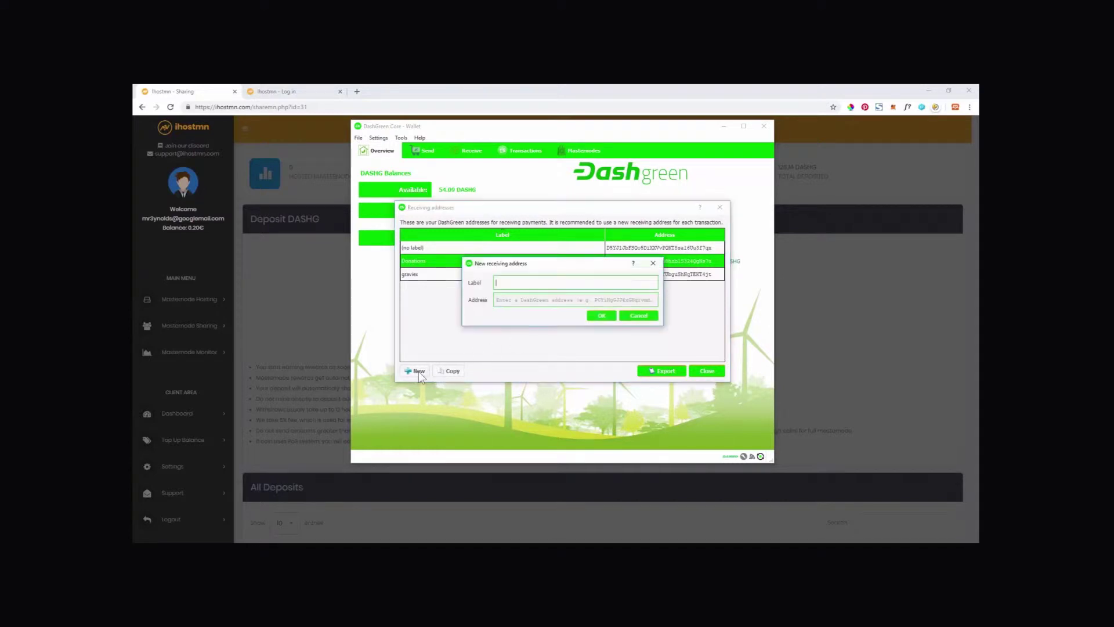
{"action": "type", "text": "ihostmnsharedmn"}
{"action": "left_click", "coordinate": [601, 316]}
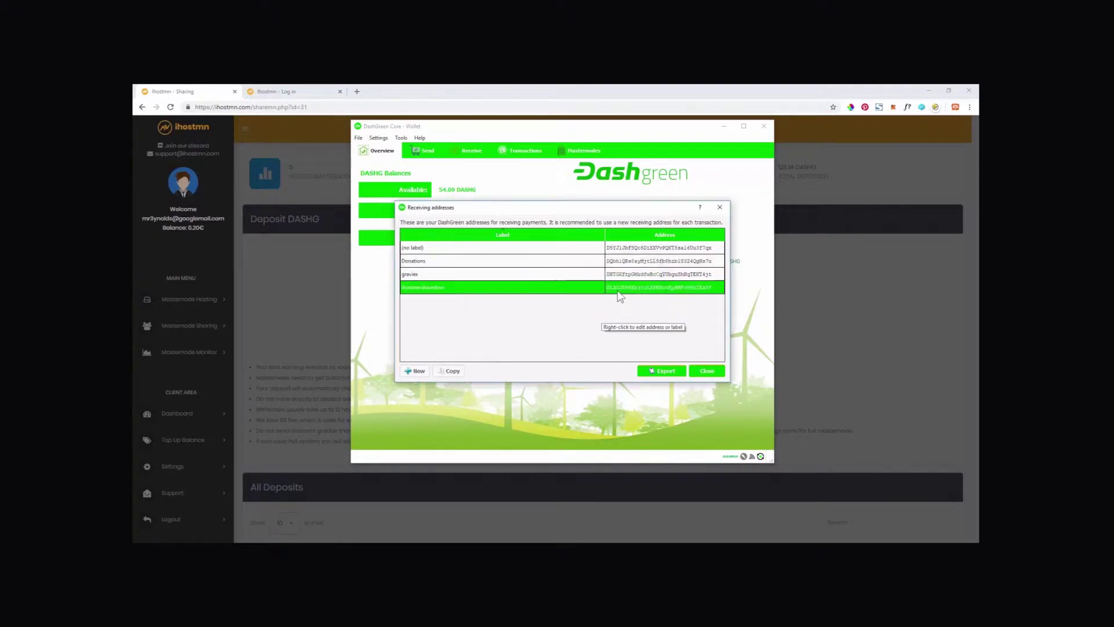
{"action": "left_click", "coordinate": [452, 370]}
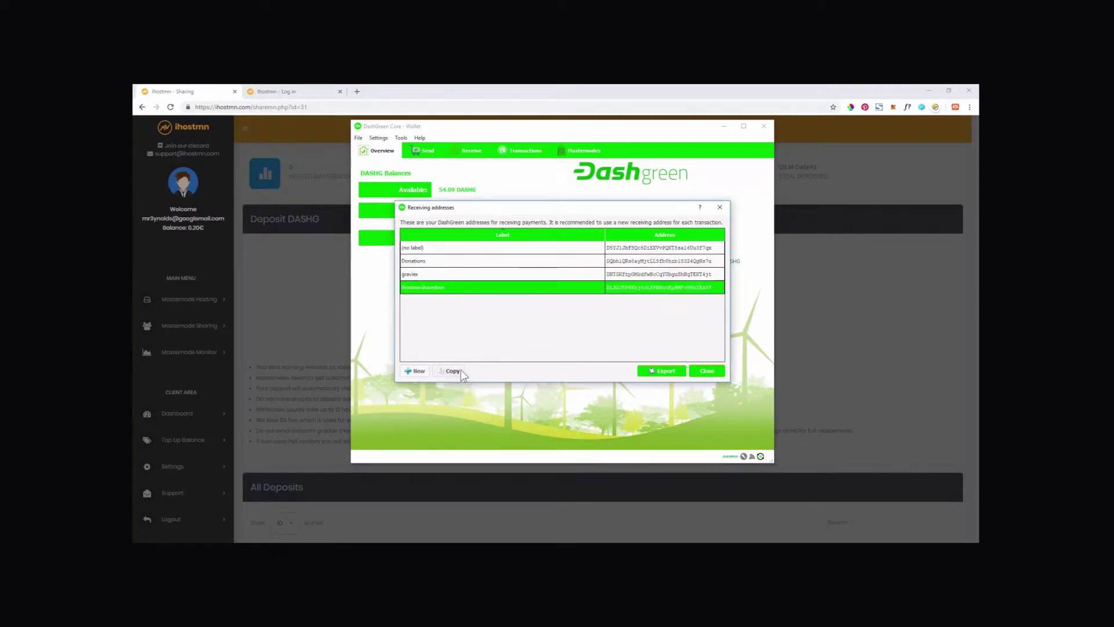
{"action": "left_click", "coordinate": [706, 370]}
Step: Paste the copied wallet address as the DASHGreen withdraw address in iHostMN and confirm it
{"action": "left_click", "coordinate": [723, 126]}
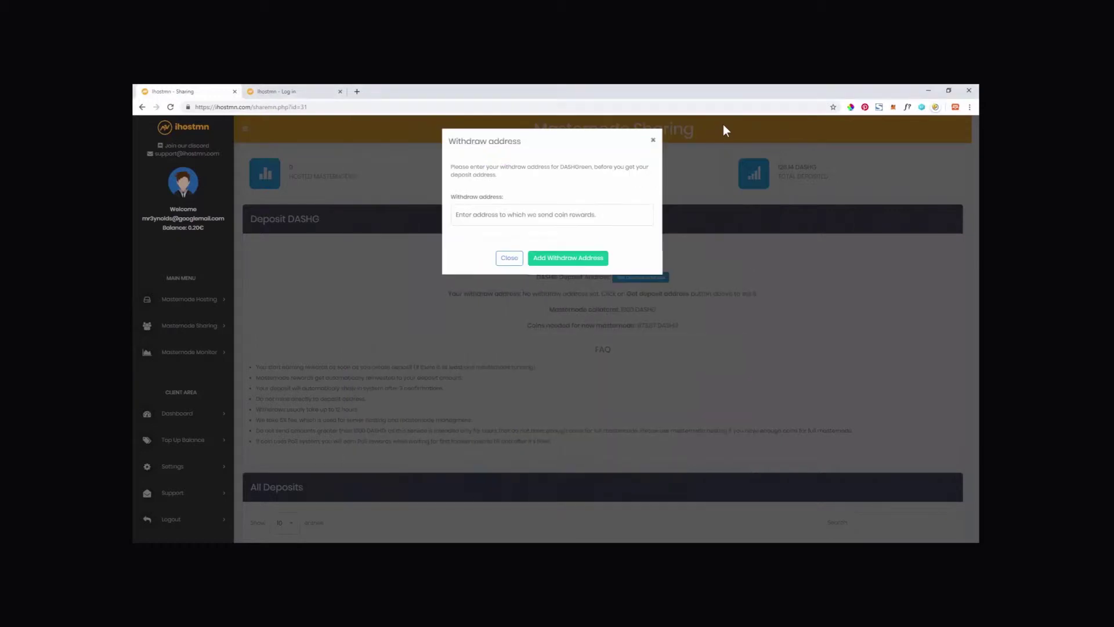
{"action": "left_click", "coordinate": [494, 216]}
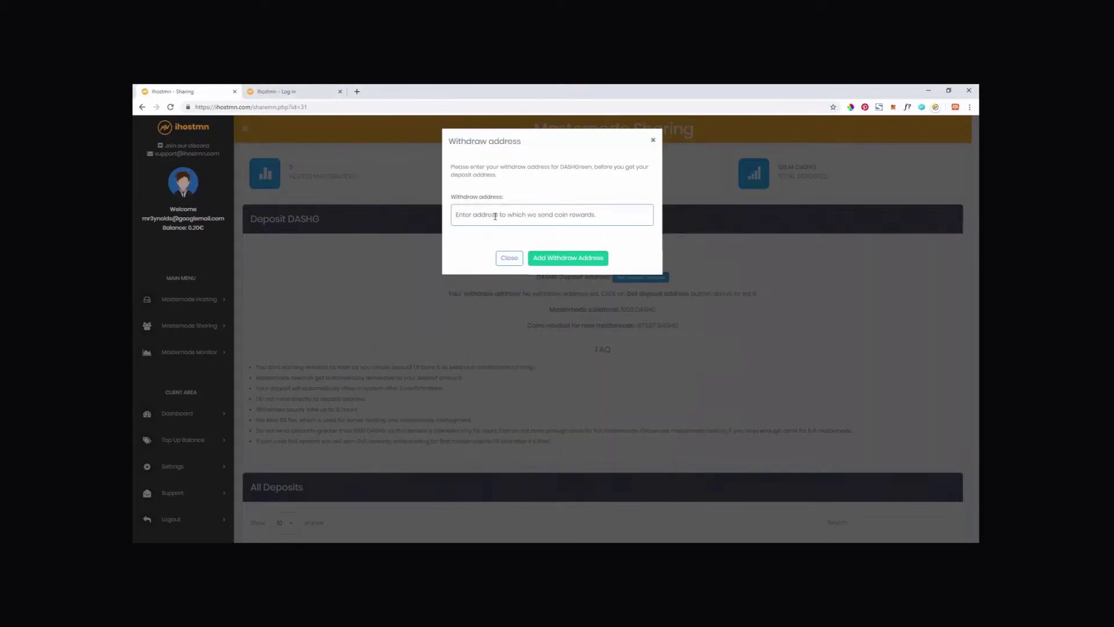
{"action": "key", "text": "ctrl+v"}
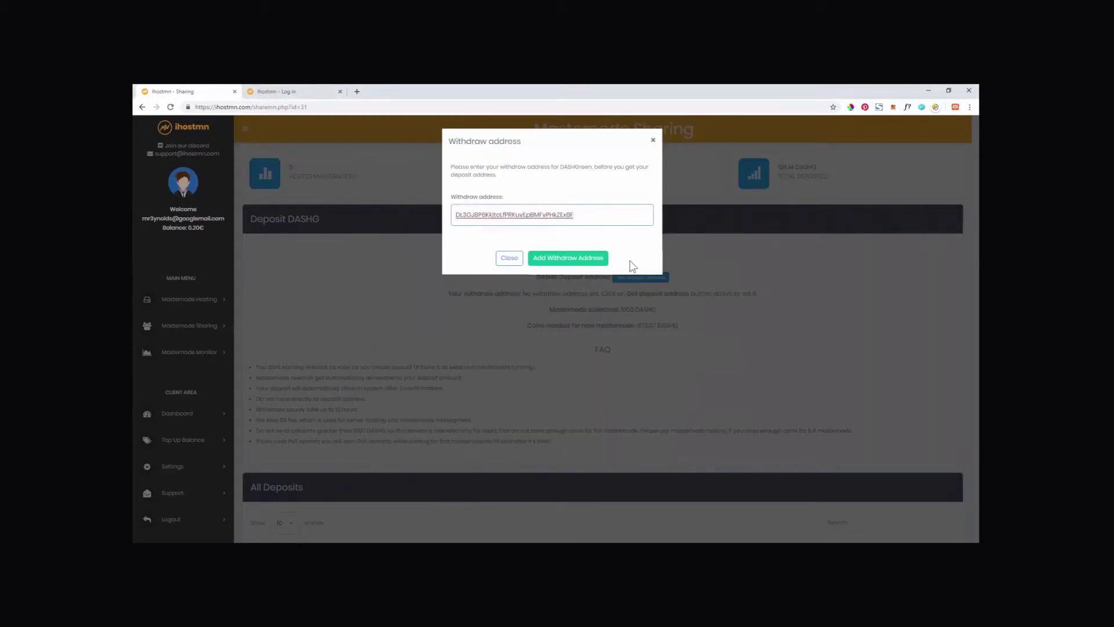
{"action": "left_click", "coordinate": [592, 262]}
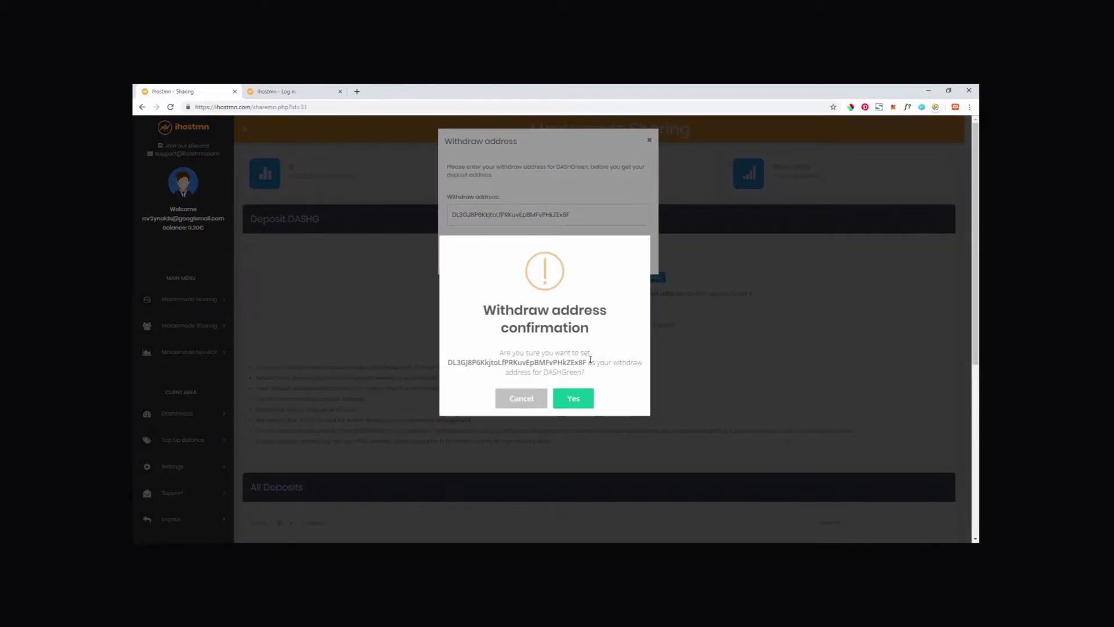
{"action": "left_click", "coordinate": [574, 399]}
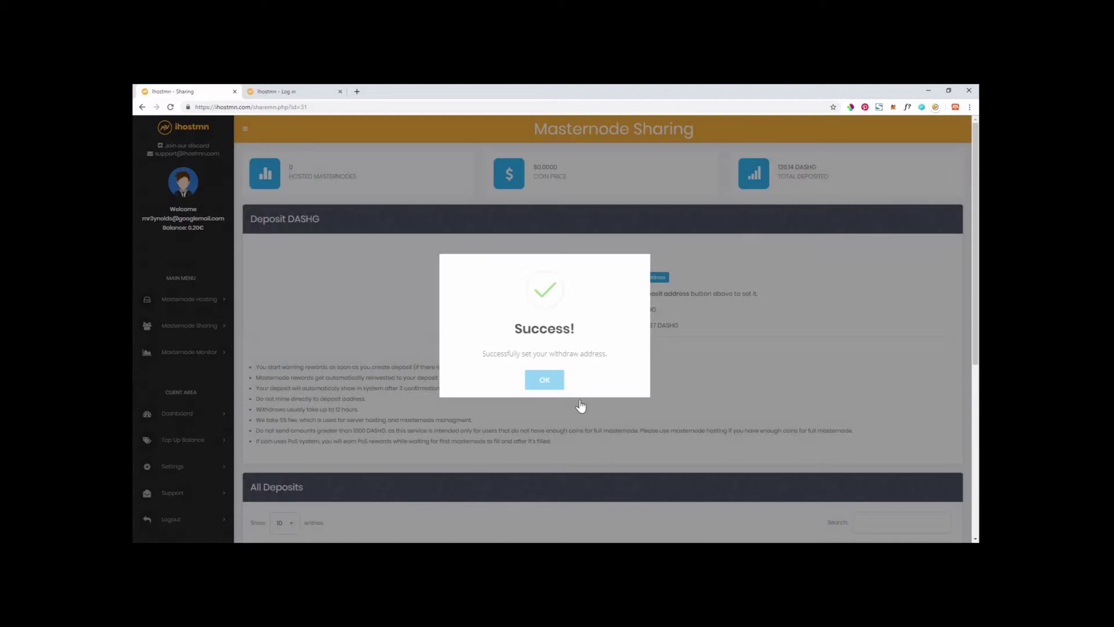
{"action": "left_click", "coordinate": [547, 382]}
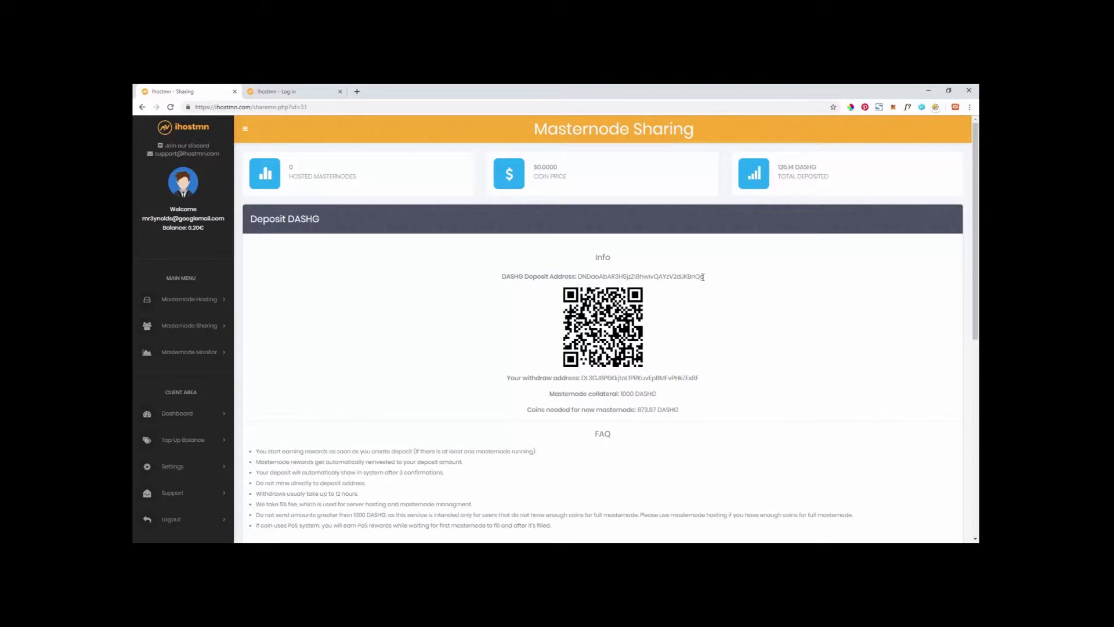
Step: Copy the iHostMN DASHG deposit address into the wallet's Send recipient field
{"action": "left_click_drag", "start_coordinate": [704, 276], "coordinate": [578, 277]}
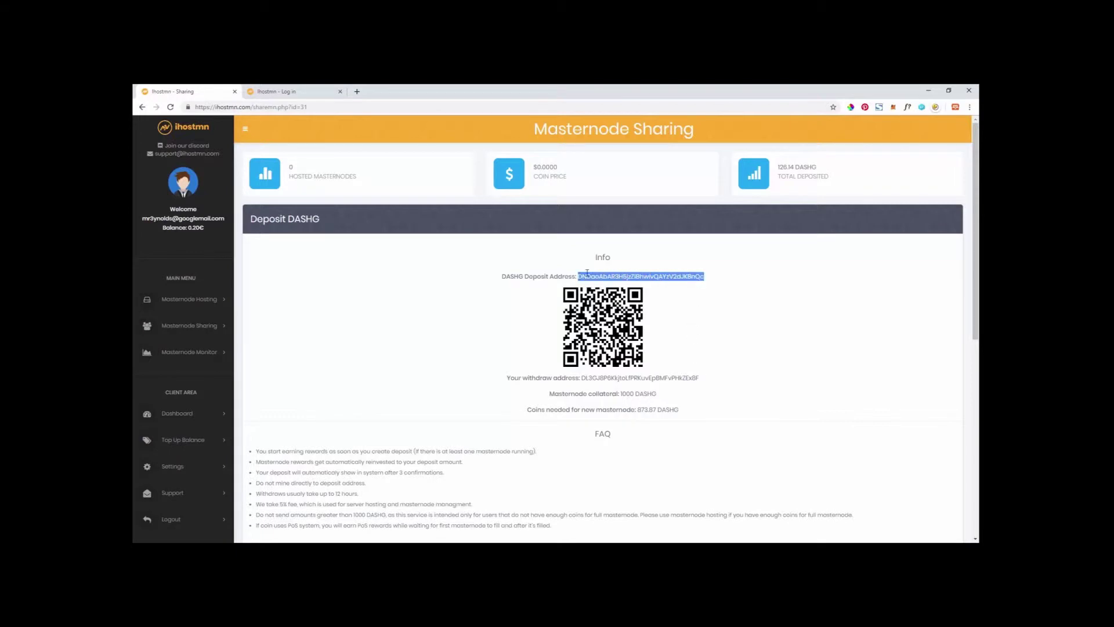
{"action": "key", "text": "alt+Tab"}
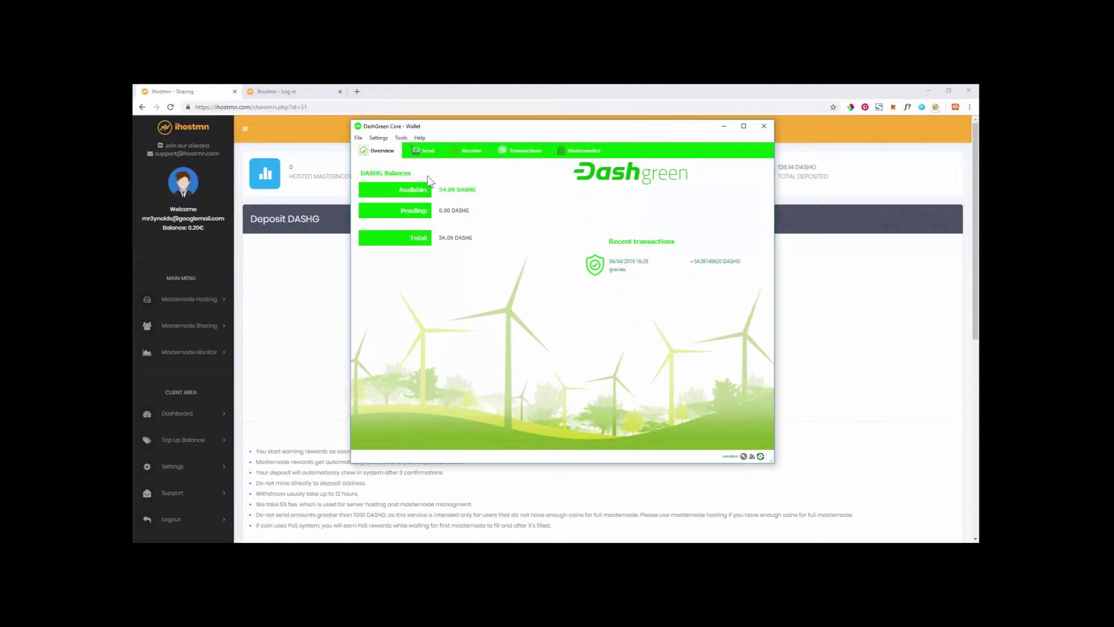
{"action": "left_click", "coordinate": [423, 151]}
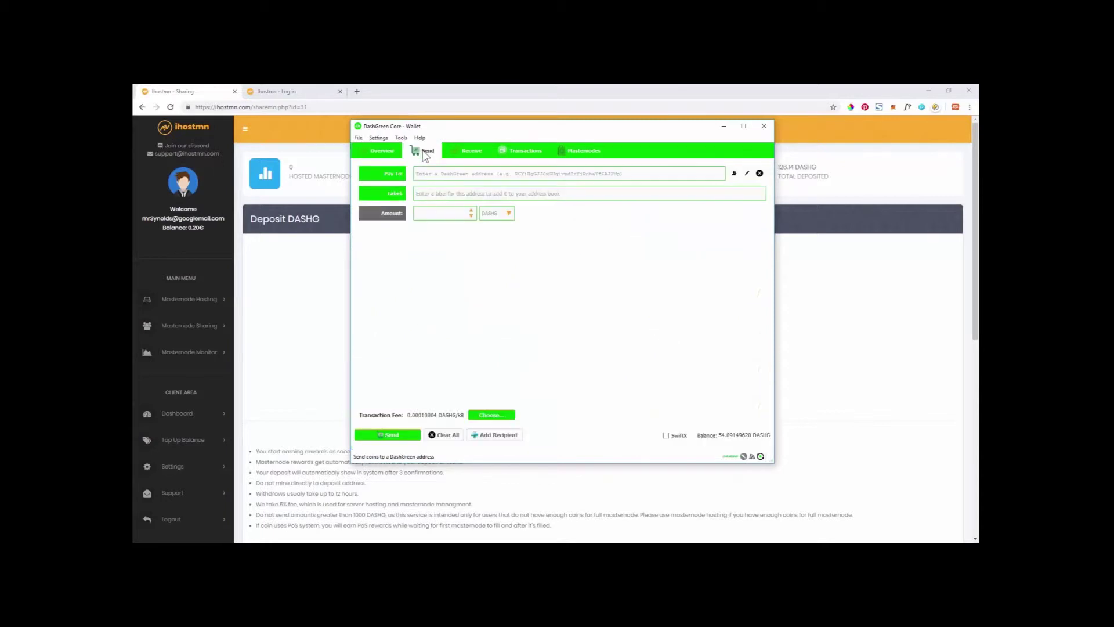
{"action": "left_click", "coordinate": [457, 174]}
{"action": "key", "text": "ctrl+v"}
Step: Send 54 DASHG to the deposit address and confirm, leaving the wallet on Overview
{"action": "left_click", "coordinate": [431, 214]}
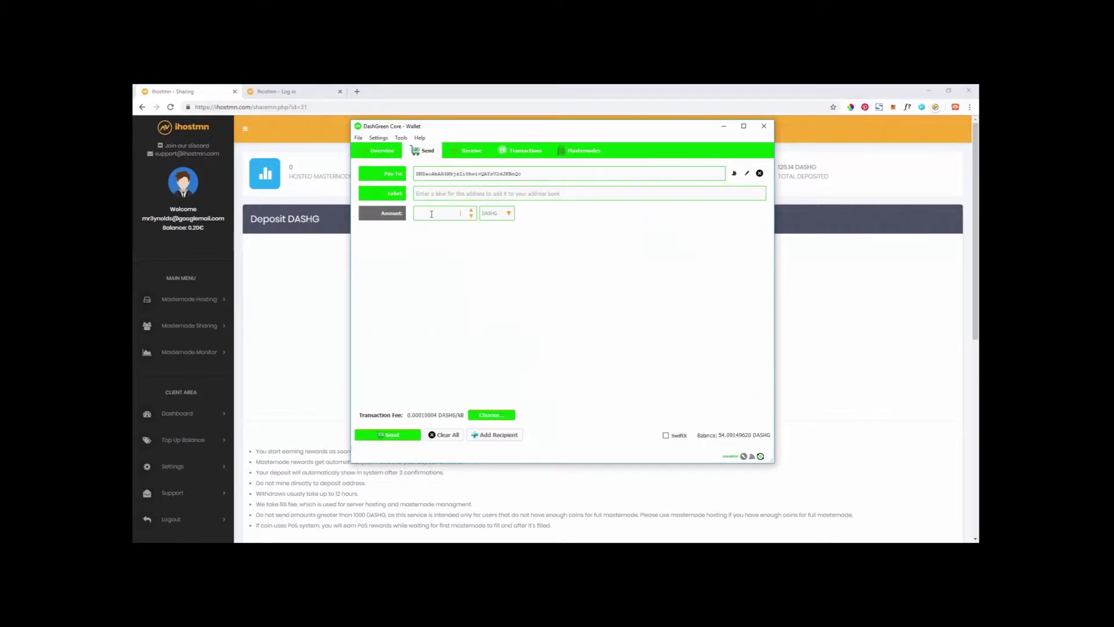
{"action": "left_click", "coordinate": [450, 243]}
{"action": "left_click", "coordinate": [400, 435]}
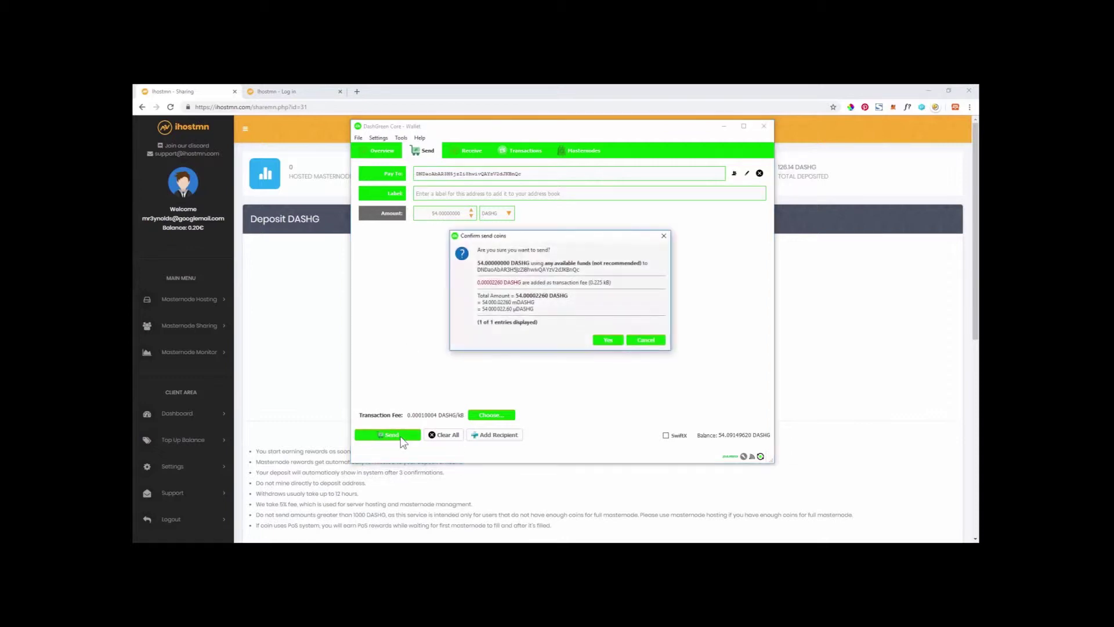
{"action": "left_click", "coordinate": [607, 340]}
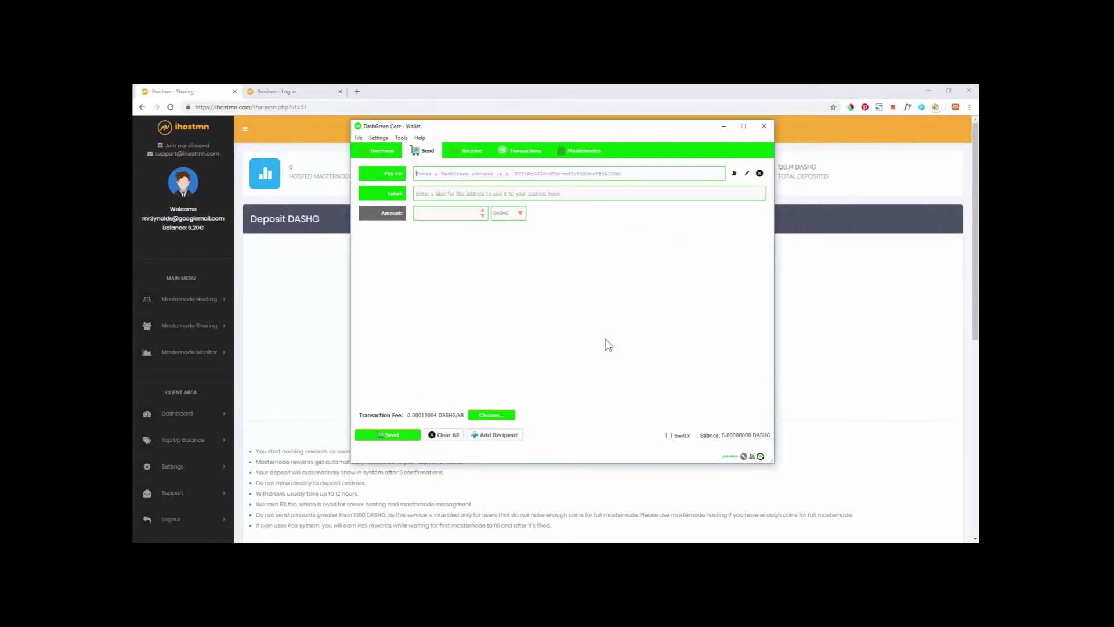
{"action": "left_click", "coordinate": [382, 150]}
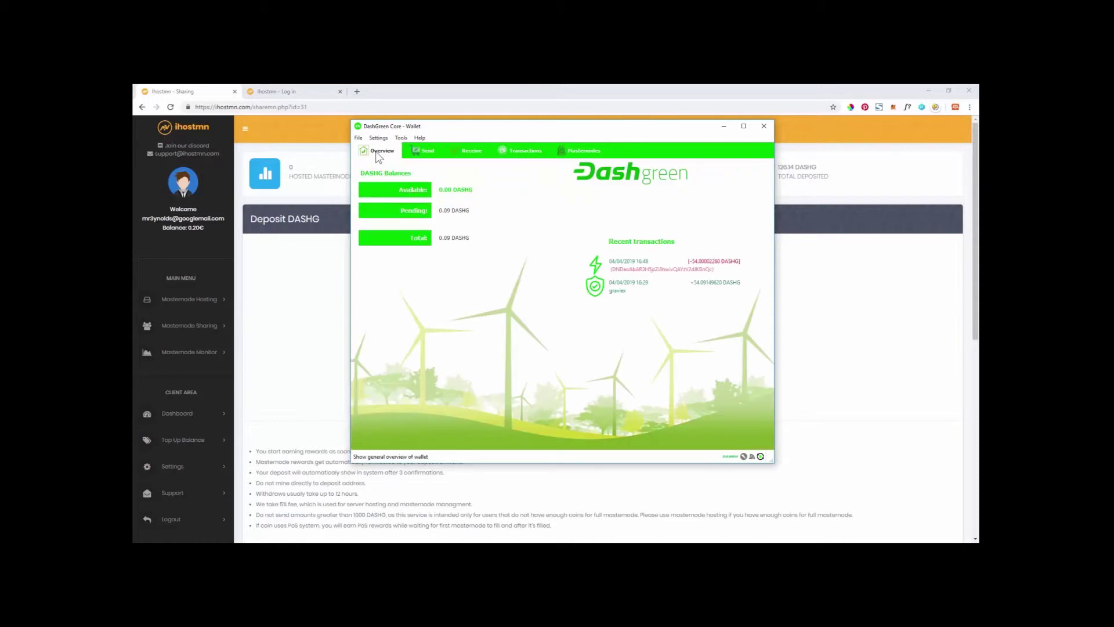
{"action": "left_click", "coordinate": [724, 126]}
{"action": "left_click", "coordinate": [731, 318]}
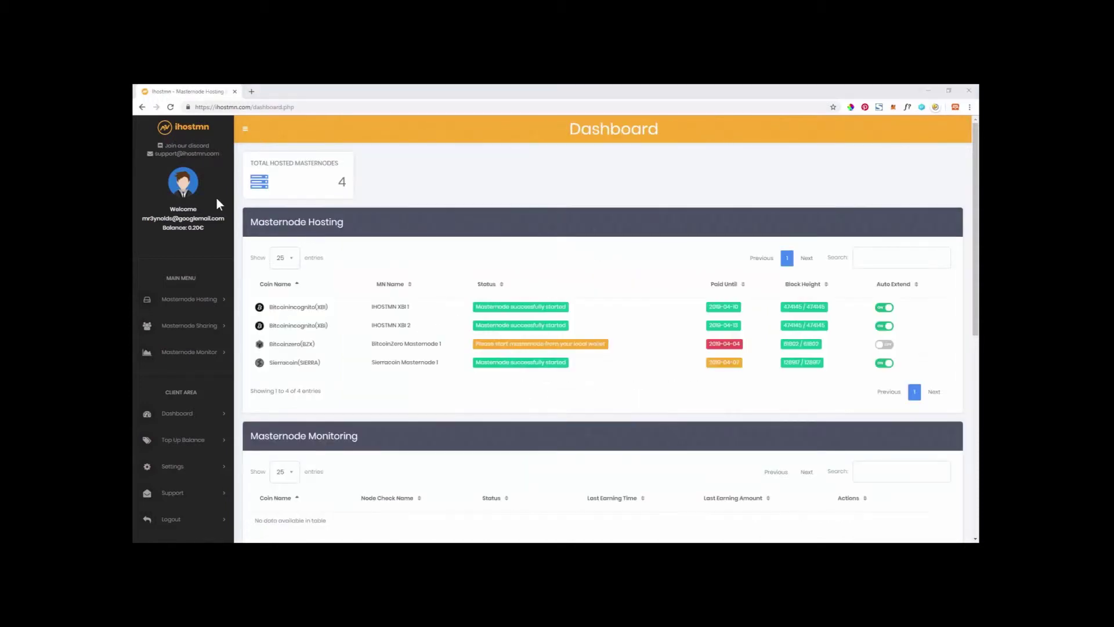
Step: Reload the Dashboard to show the DASHGreen deposit of 86.79788 DASHG with 32.7979 earned
{"action": "left_click", "coordinate": [186, 414]}
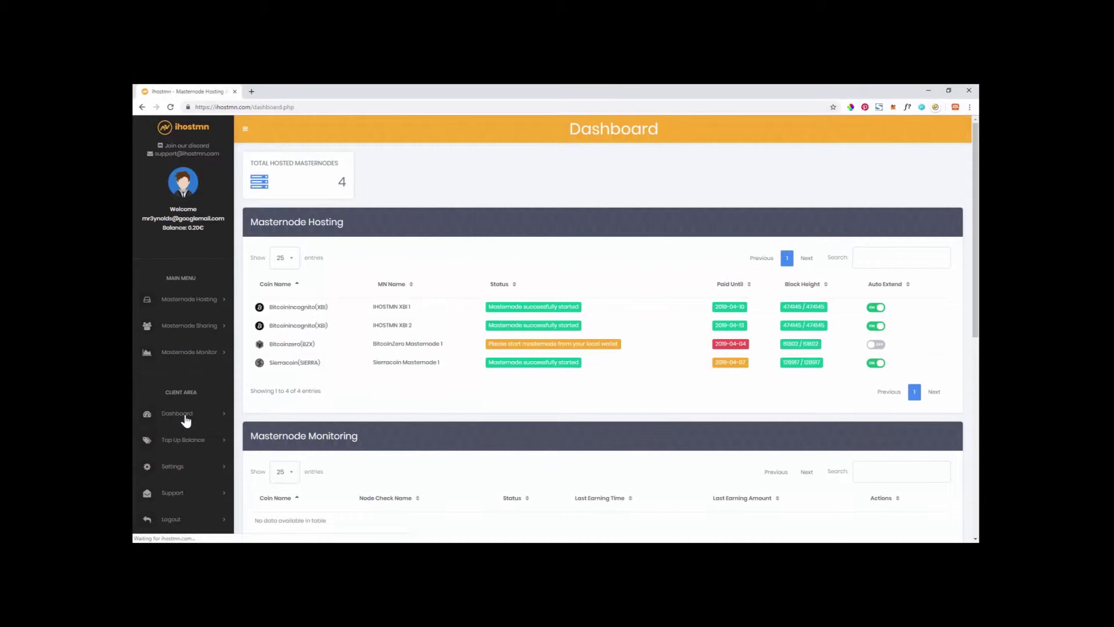
{"action": "scroll", "coordinate": [505, 400], "scroll_direction": "down", "scroll_amount": 5}
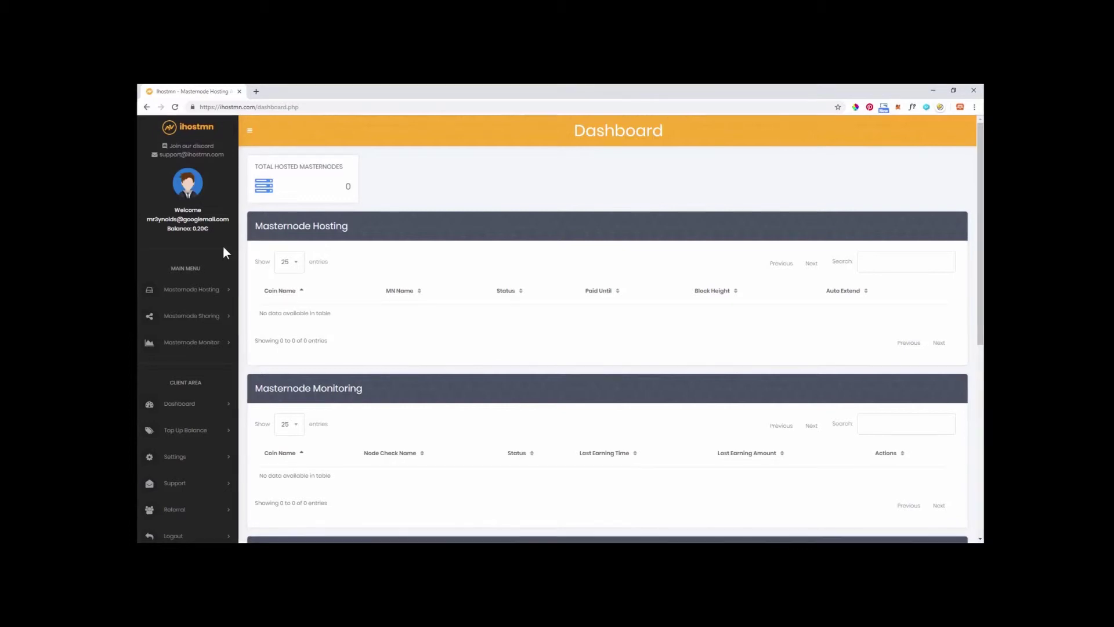
{"action": "scroll", "coordinate": [223, 246], "scroll_direction": "down", "scroll_amount": 1}
{"action": "left_click", "coordinate": [192, 279]}
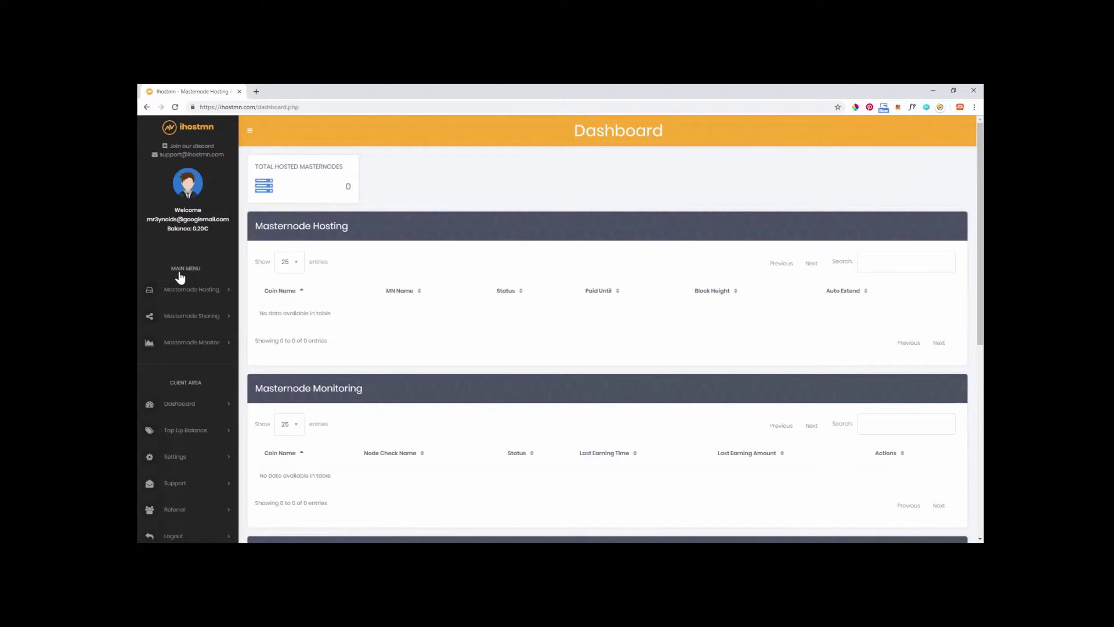
{"action": "scroll", "coordinate": [256, 282], "scroll_direction": "down", "scroll_amount": 1}
{"action": "scroll", "coordinate": [255, 281], "scroll_direction": "down", "scroll_amount": 5}
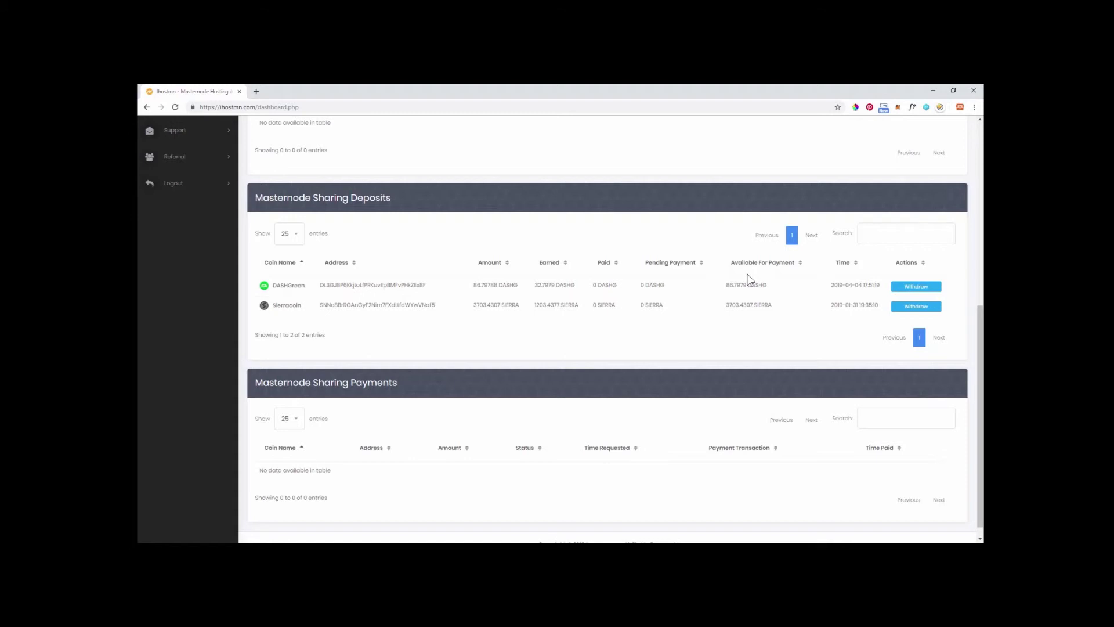
Step: Withdraw 32 DASHG from the DASHGreen sharing deposit and confirm the request
{"action": "left_click", "coordinate": [901, 290]}
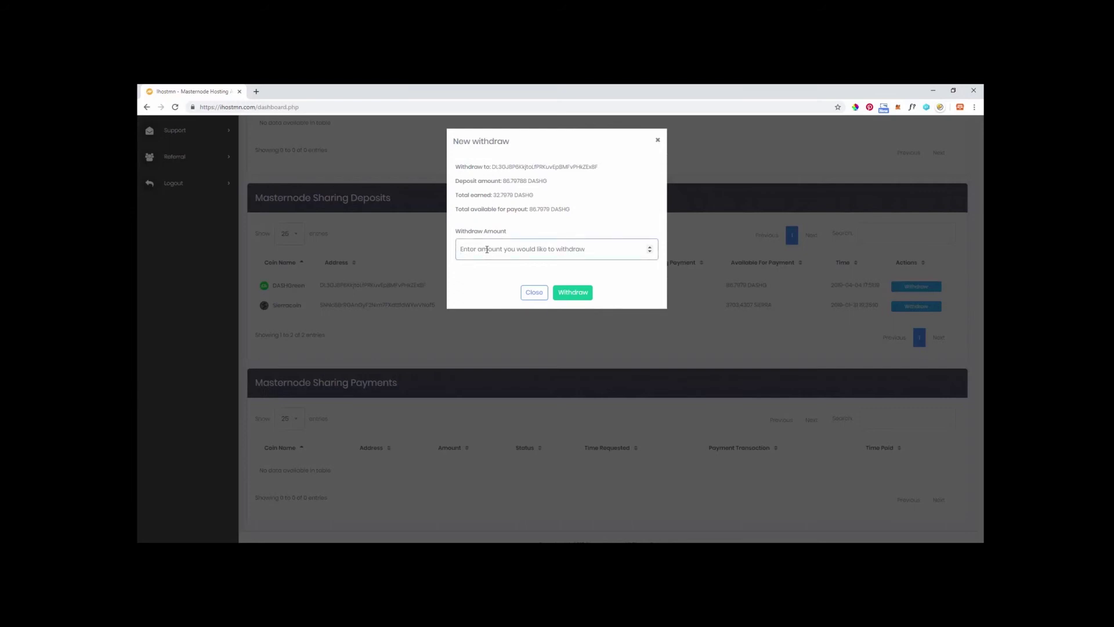
{"action": "type", "text": "32"}
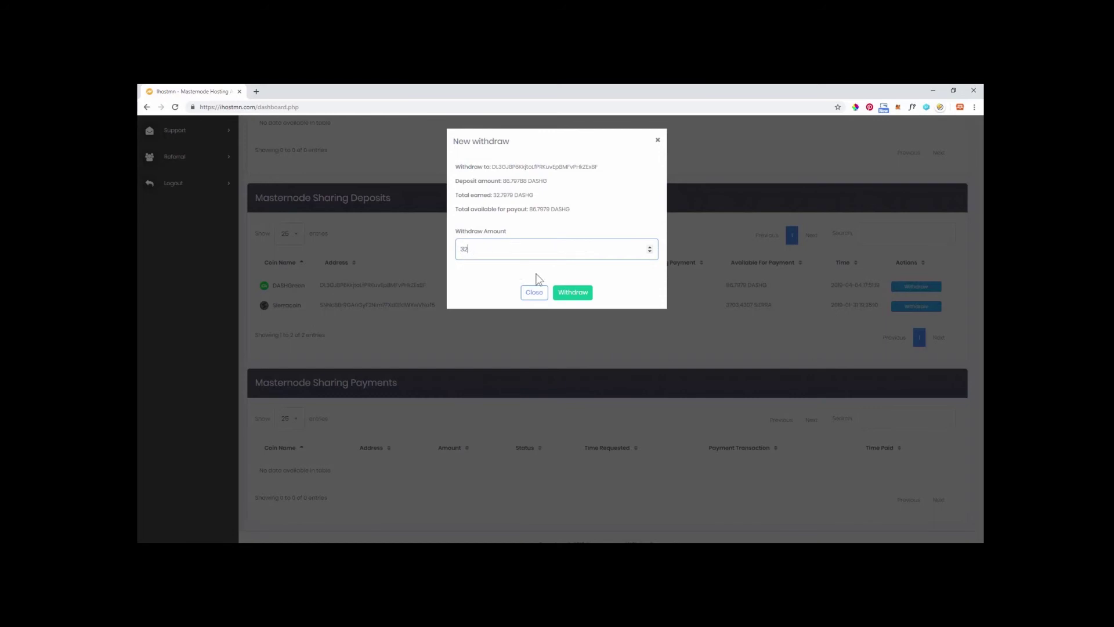
{"action": "left_click", "coordinate": [575, 293]}
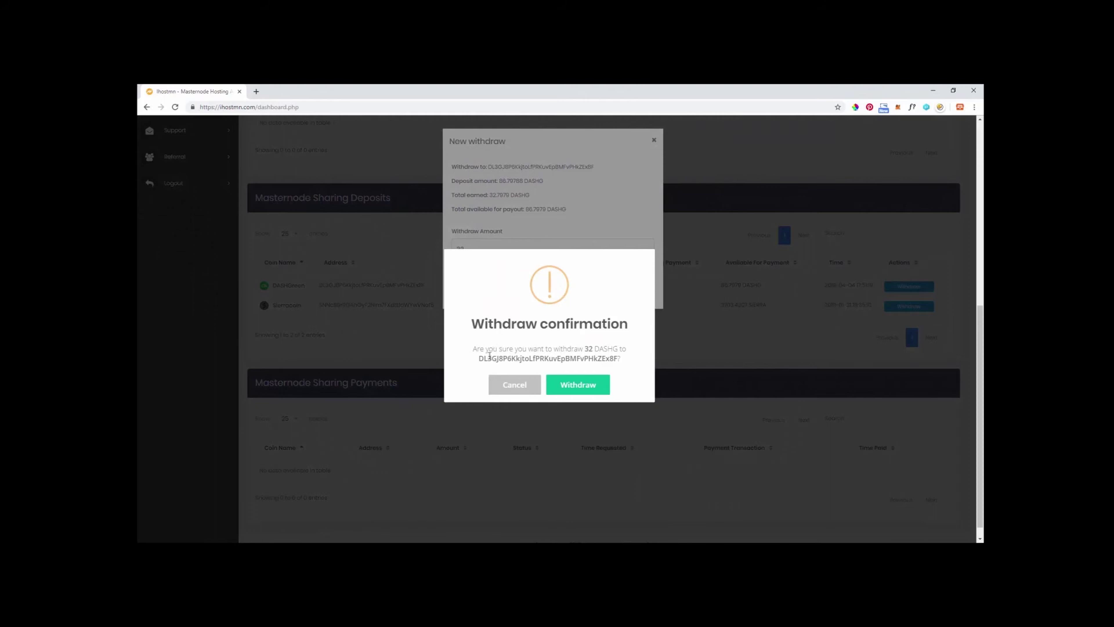
{"action": "left_click", "coordinate": [601, 391]}
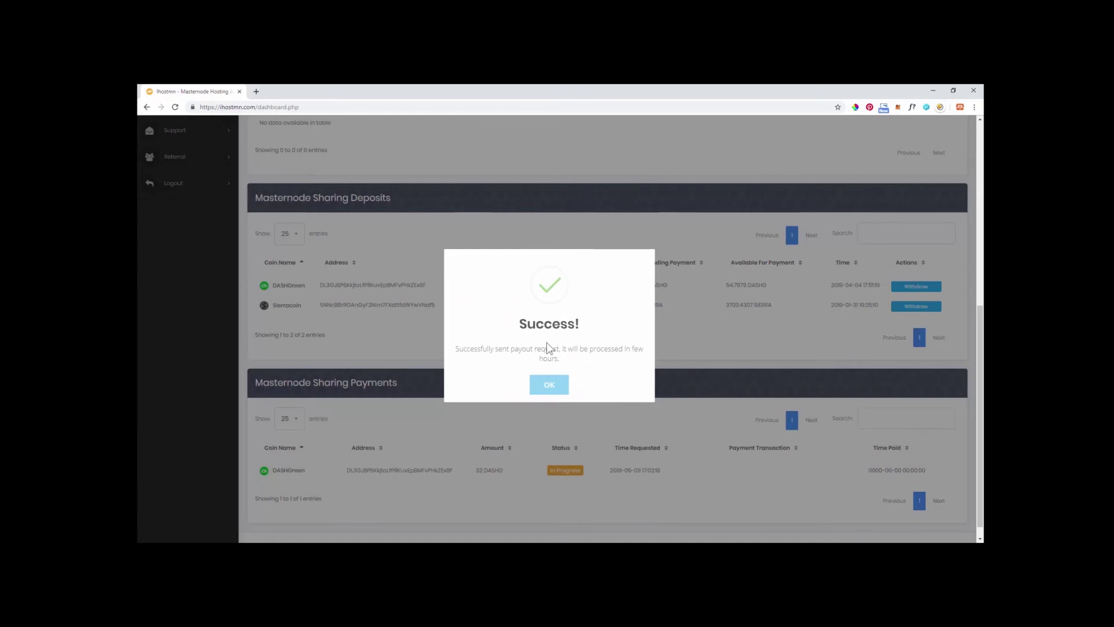
Step: Check the incoming 32 DASHG in the wallet, then view the payment marked Paid
{"action": "left_click", "coordinate": [548, 385]}
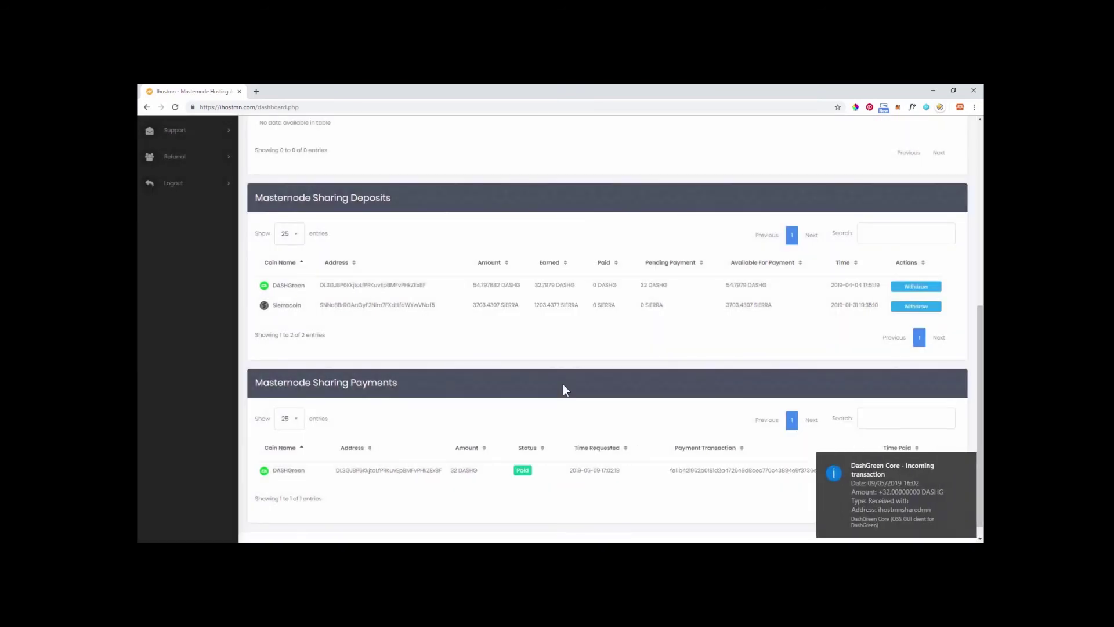
{"action": "key", "text": "alt+Tab"}
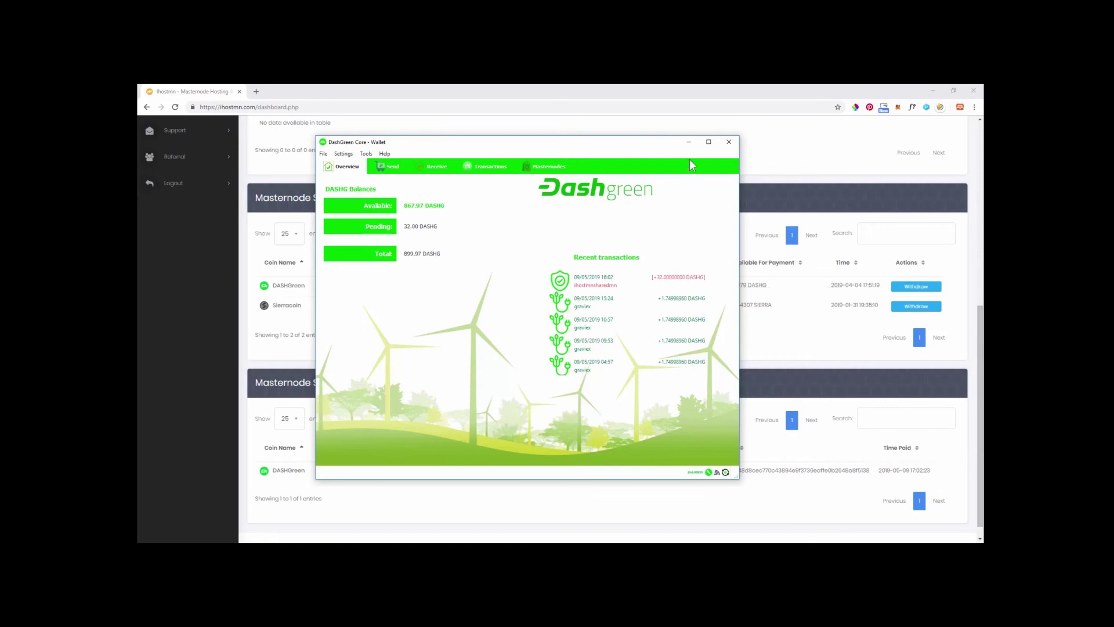
{"action": "left_click", "coordinate": [687, 143]}
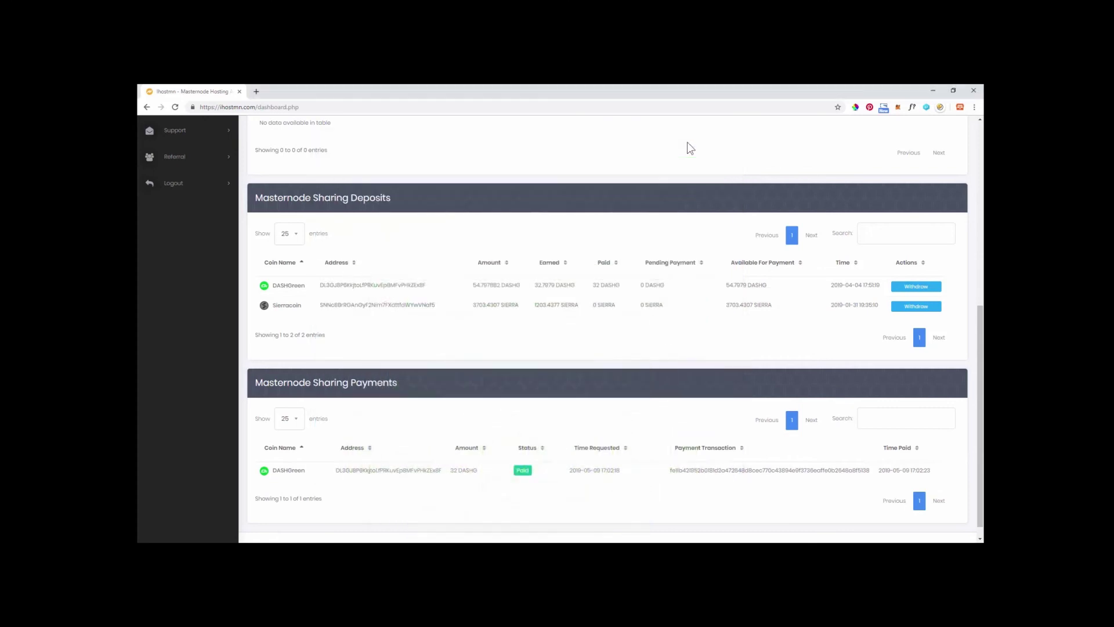
{"action": "scroll", "coordinate": [508, 389], "scroll_direction": "down", "scroll_amount": 1}
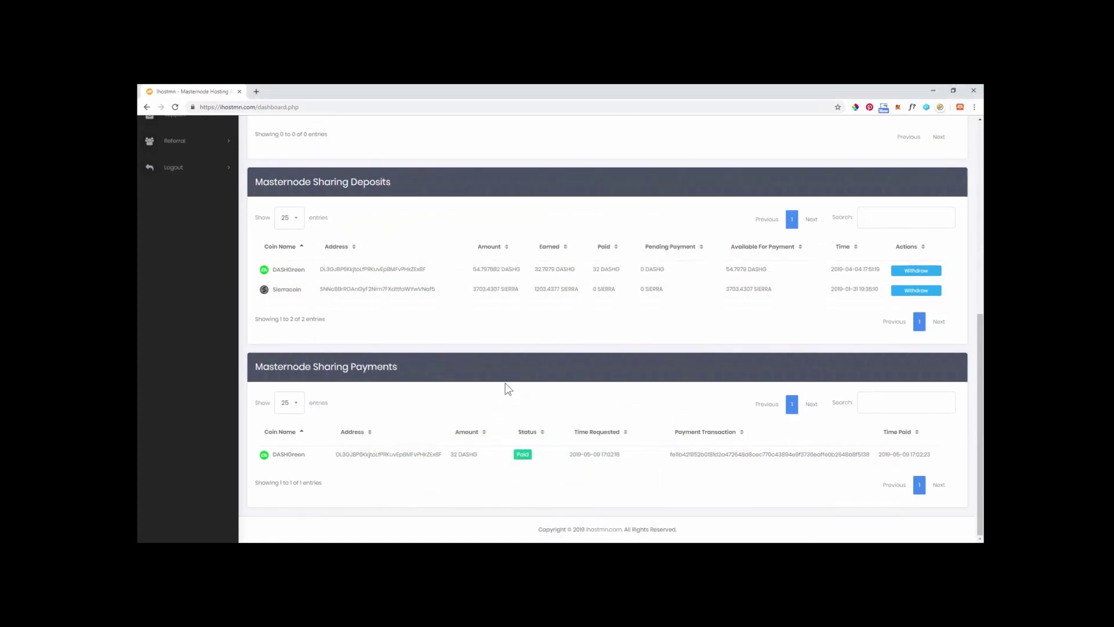